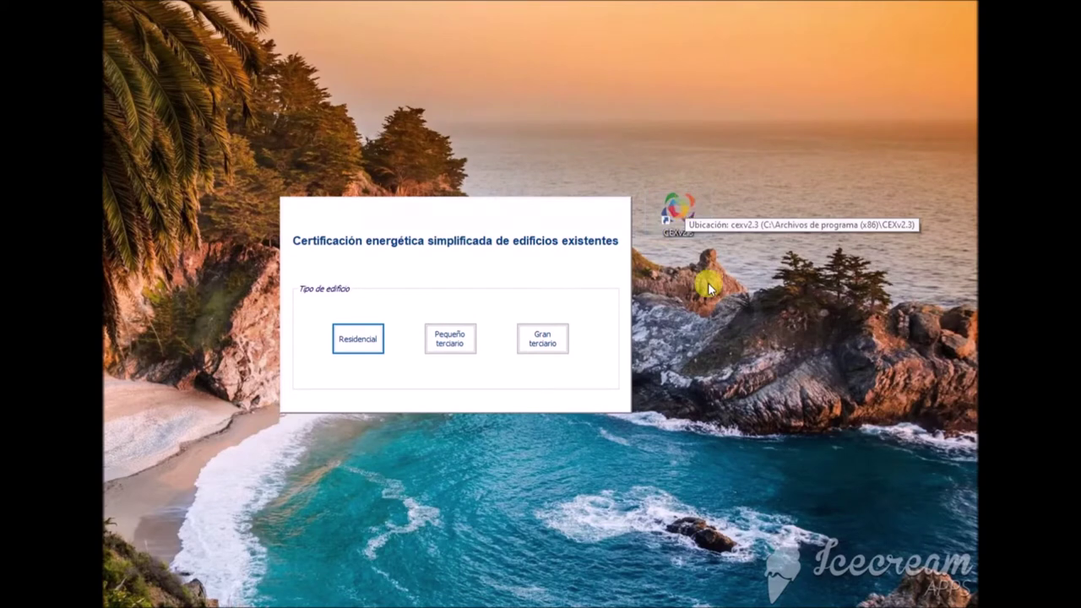
Start a simplified energy certification for a Residencial building and move its window fully into view
left_click(358, 342)
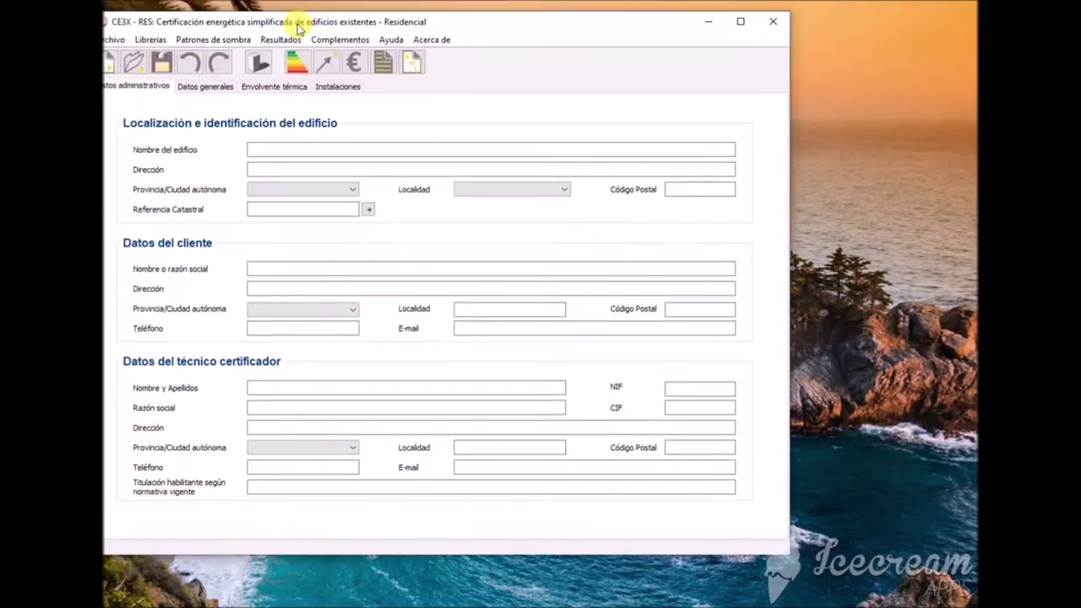
left_click_drag(296, 22, 338, 44)
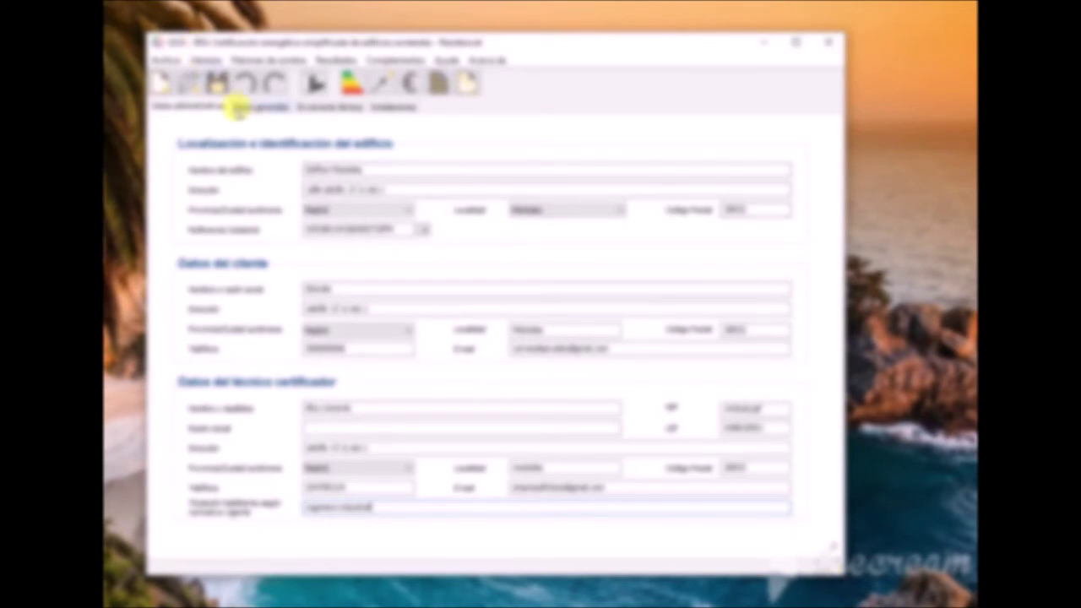
In the general data, set Normativa vigente to Anterior, construction year to 1977 and building type to Bloque de Viviendas
left_click(242, 110)
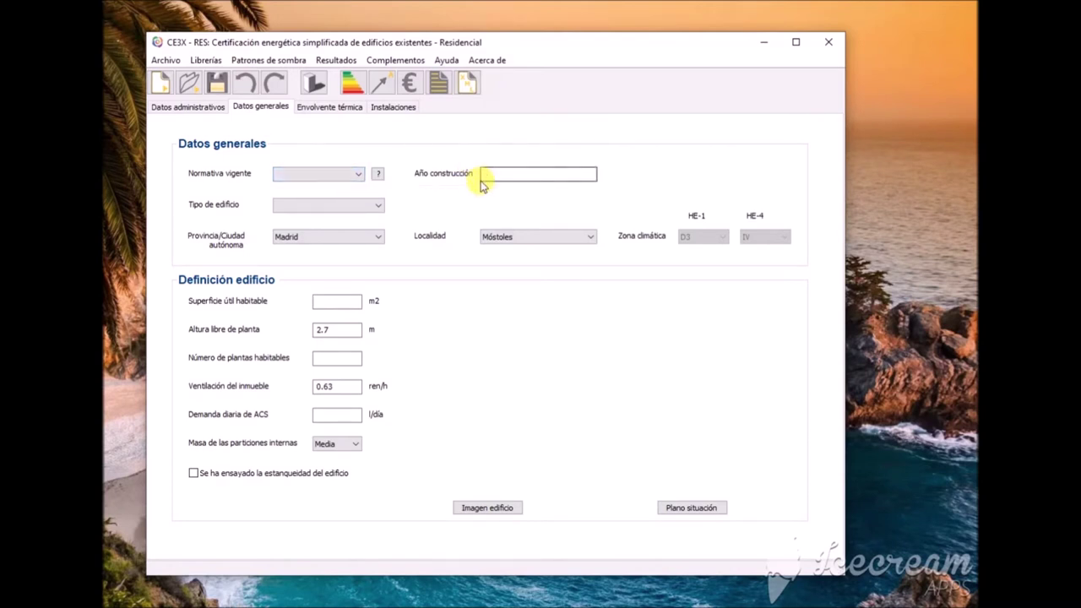
left_click(355, 173)
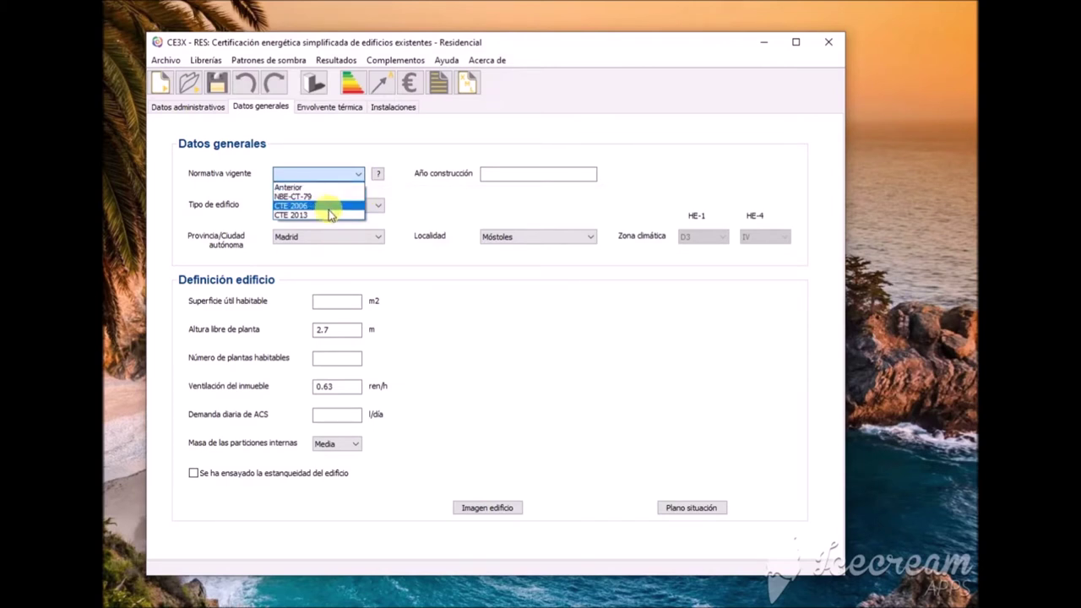
left_click(342, 186)
left_click(514, 172)
type("1977")
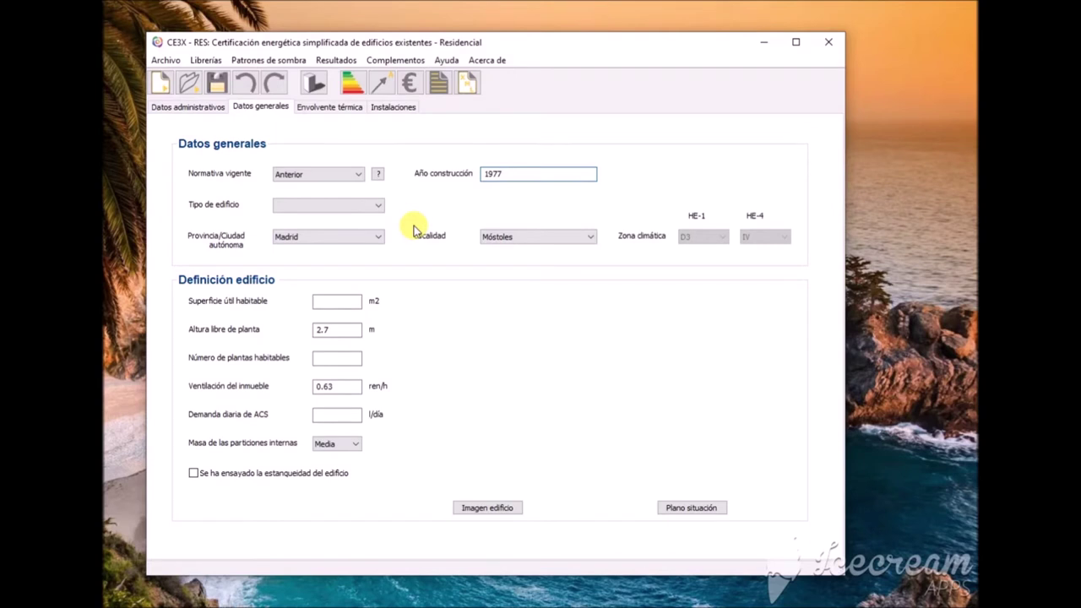
left_click(377, 205)
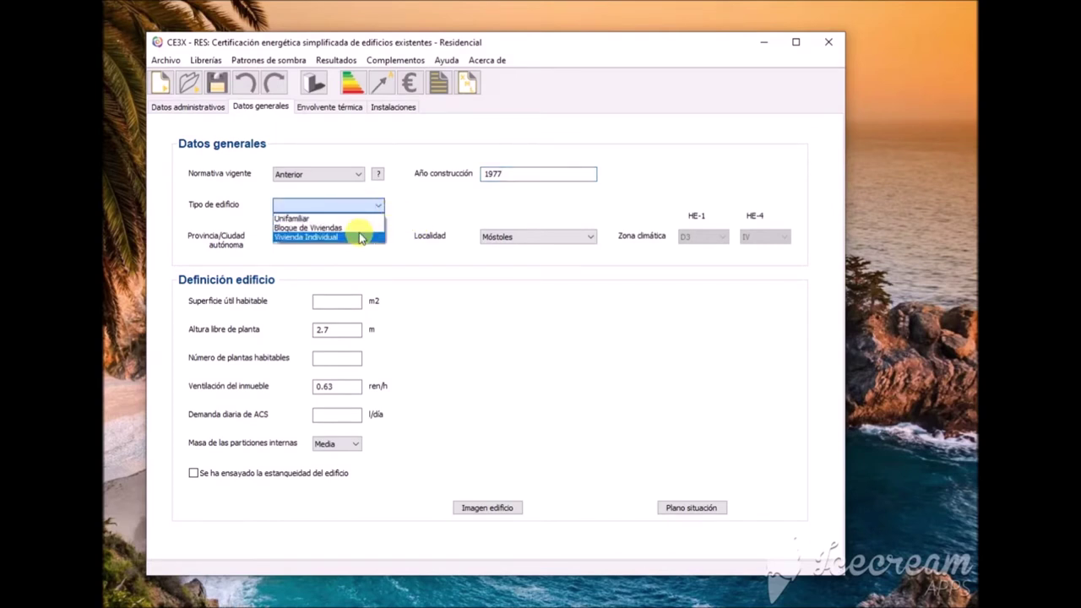
left_click(358, 229)
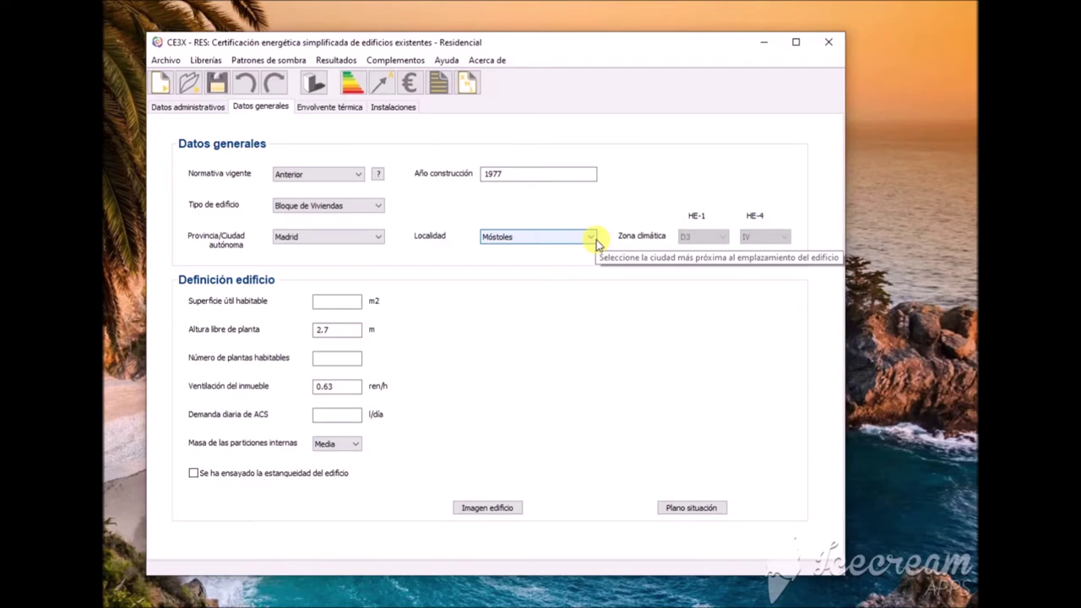
Define the building with 112 m2 of habitable surface, 1 habitable floor and a daily ACS demand of 112 l/día
left_click(353, 302)
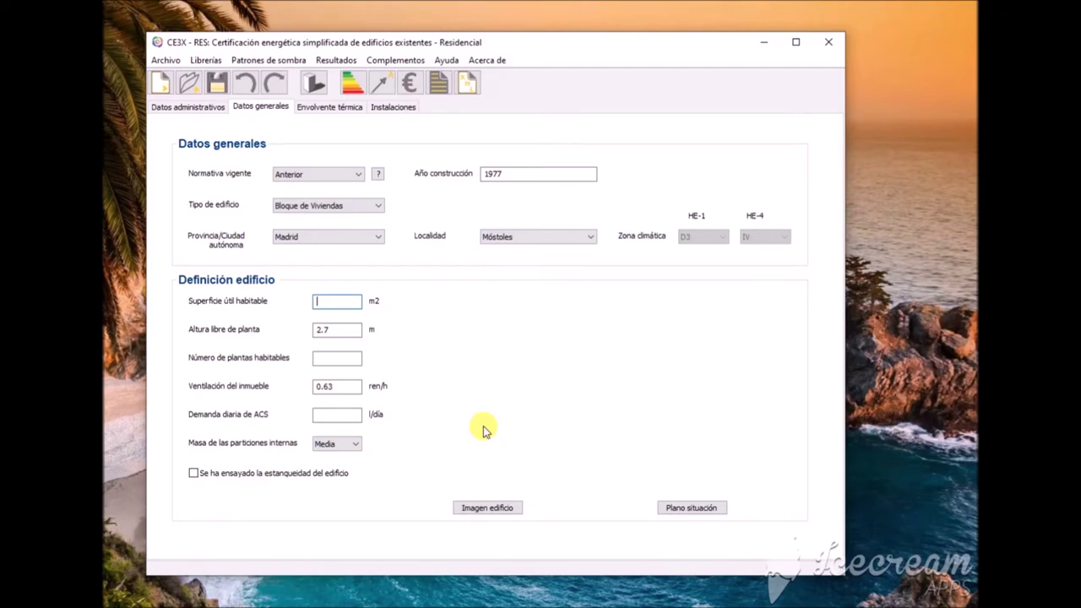
type("112")
left_click(323, 358)
type("1")
left_click(343, 417)
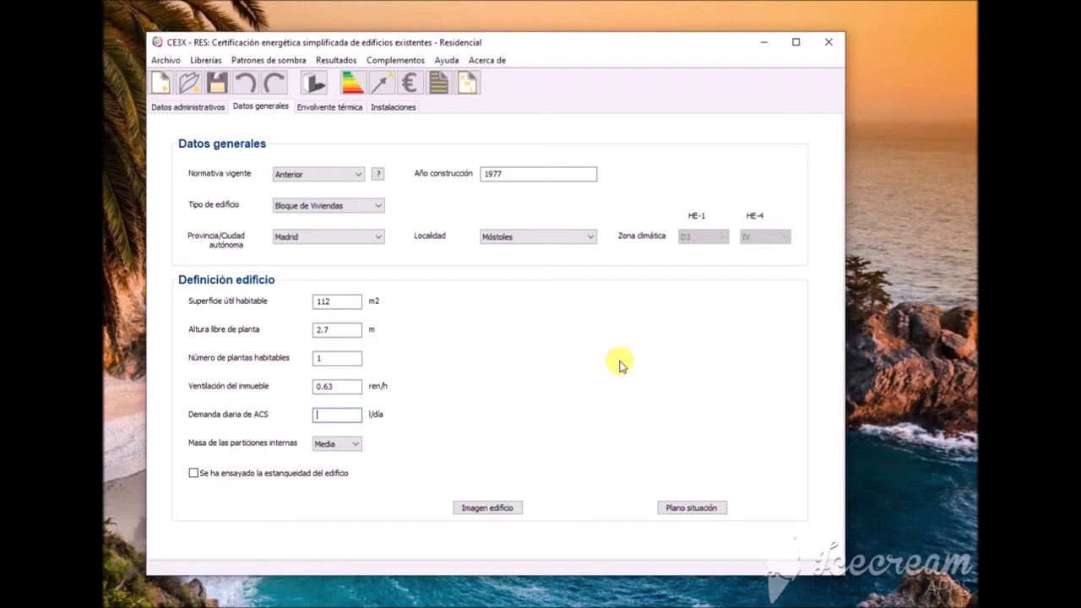
type("112")
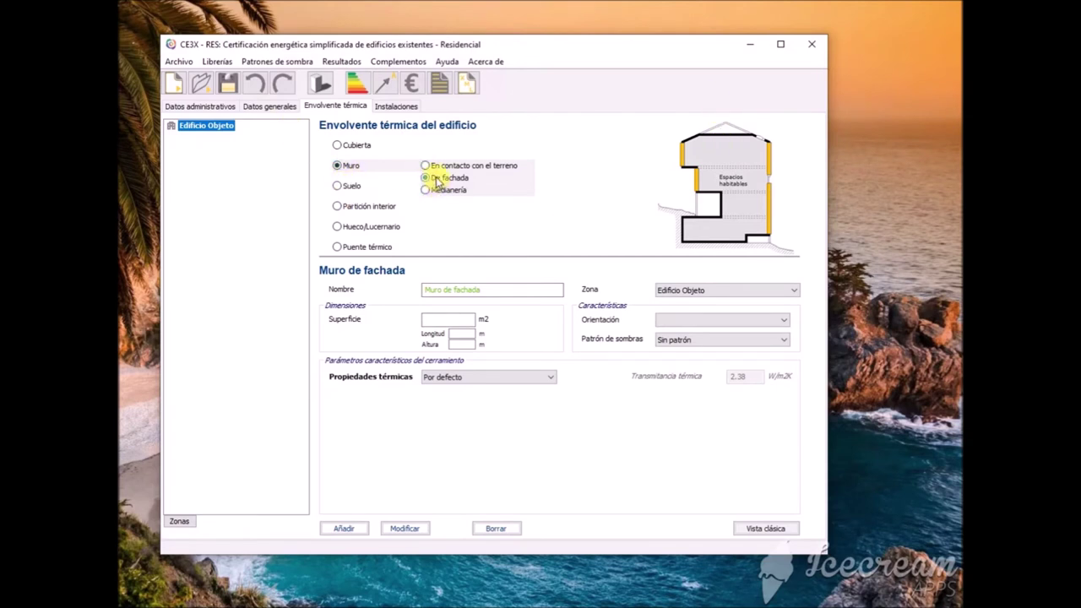
Add a façade wall named fachada with a surface of 12,42 m2 and Norte orientation to the thermal envelope
left_click_drag(483, 289, 422, 289)
key("Delete")
left_click(439, 318)
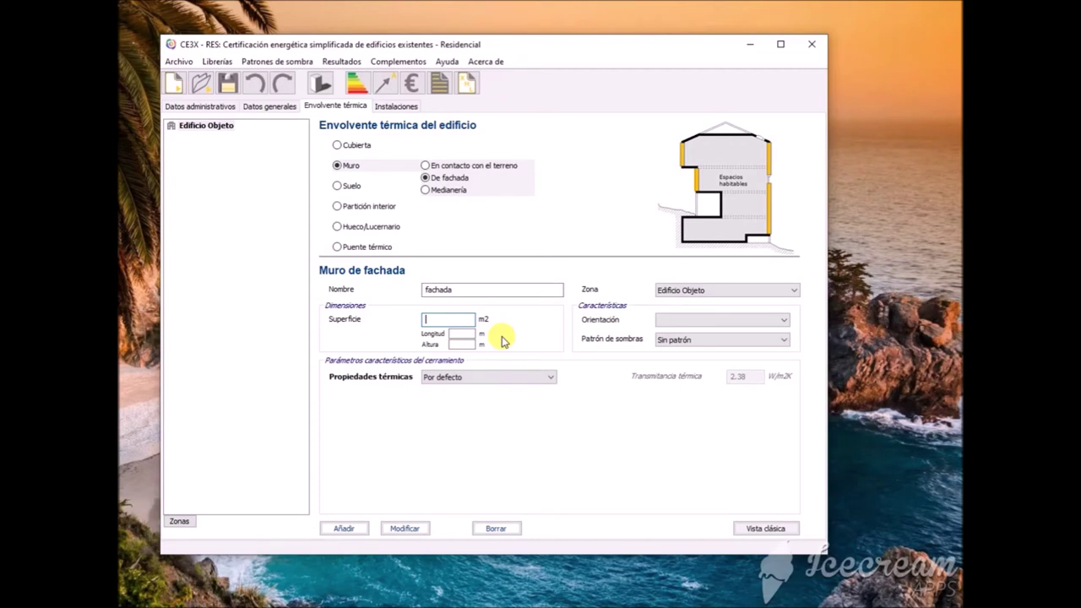
type("12,43")
key("BackSpace")
type("2")
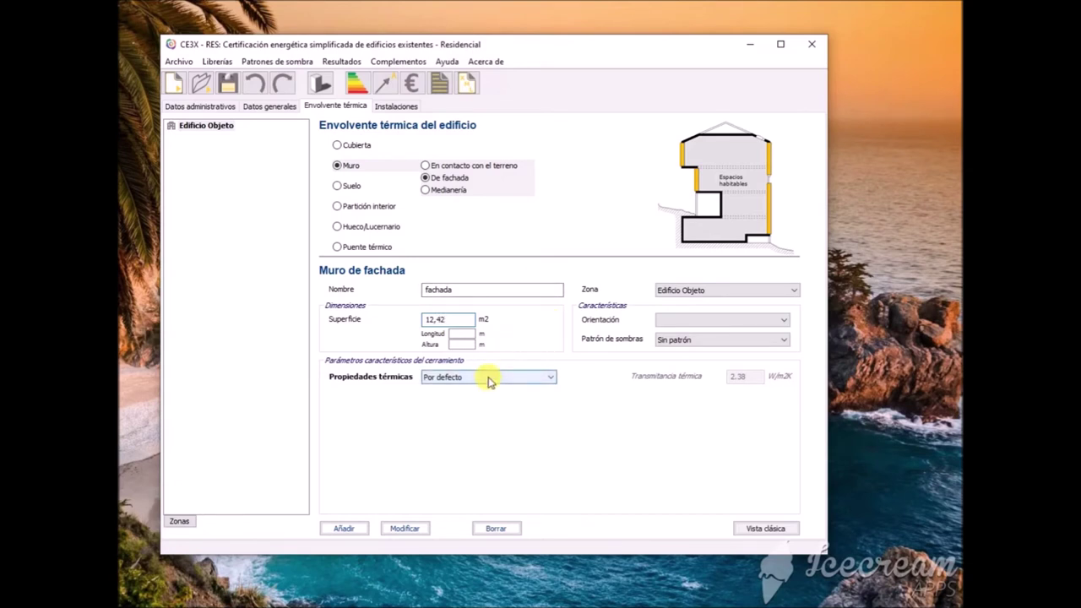
left_click(703, 327)
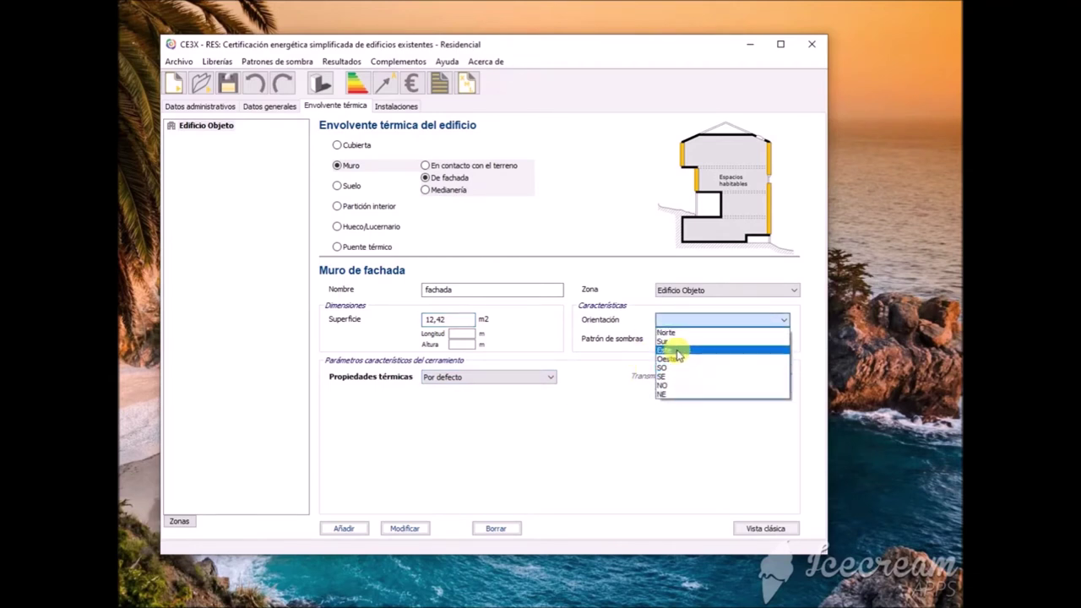
left_click(674, 333)
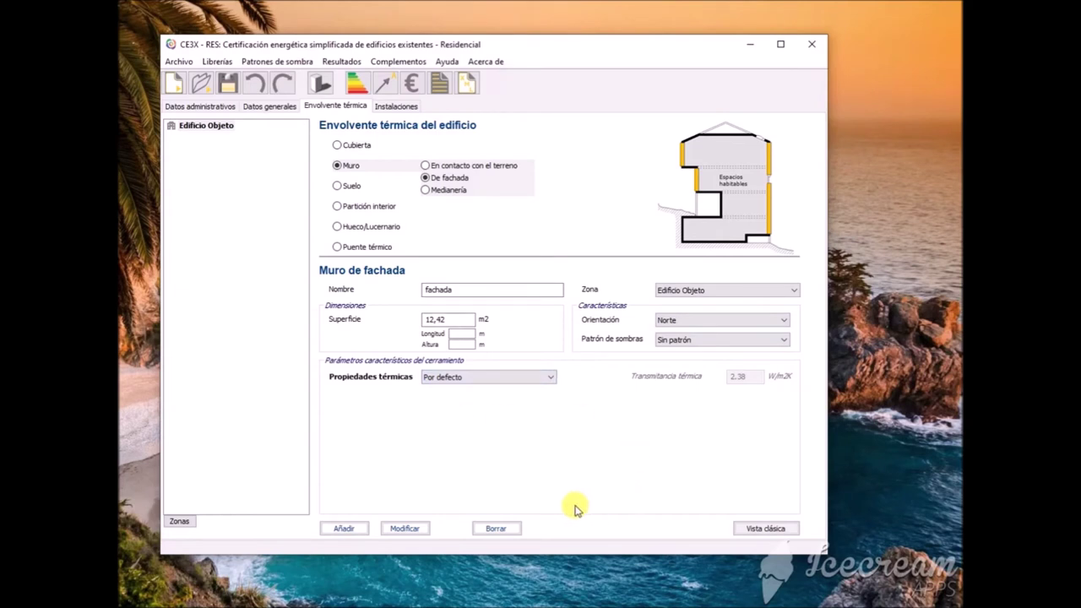
left_click(343, 528)
left_click(207, 136)
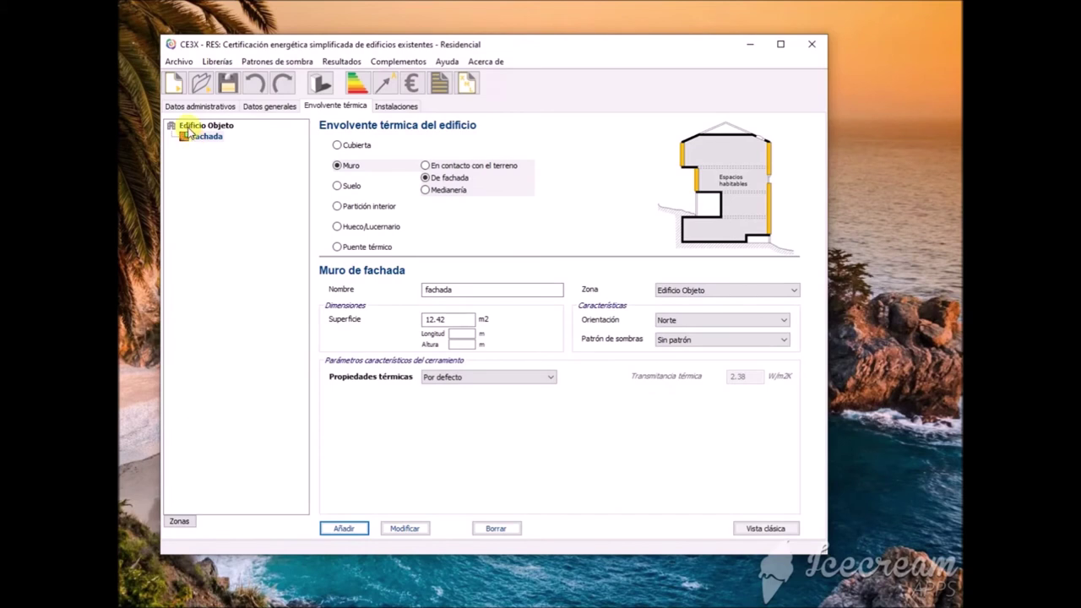
Review the envelope input forms for floors in contact with the ground, vertical interior partitions and openings
left_click(348, 186)
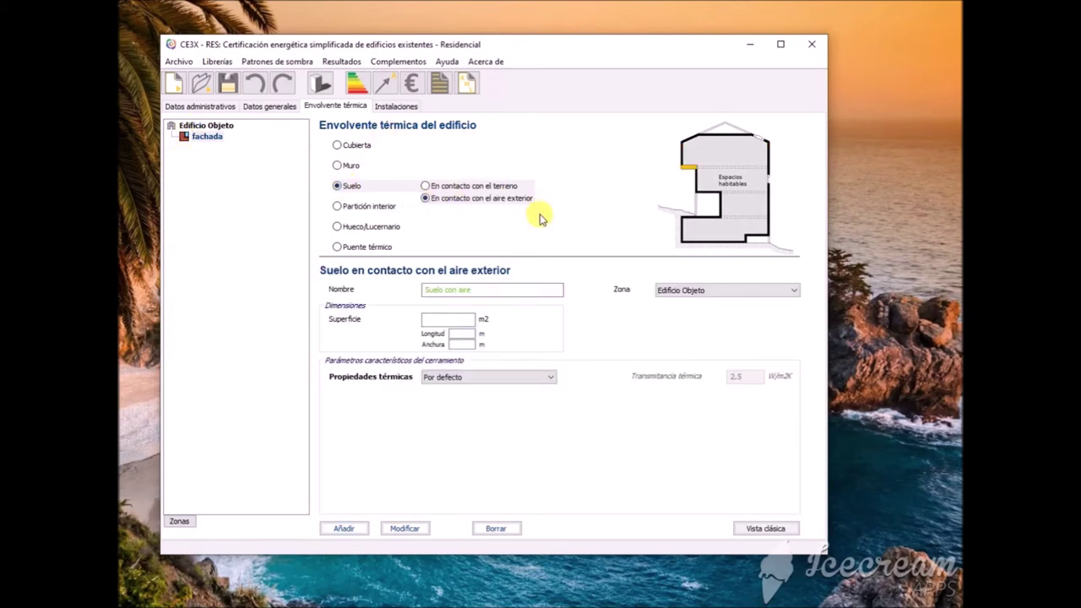
left_click(426, 186)
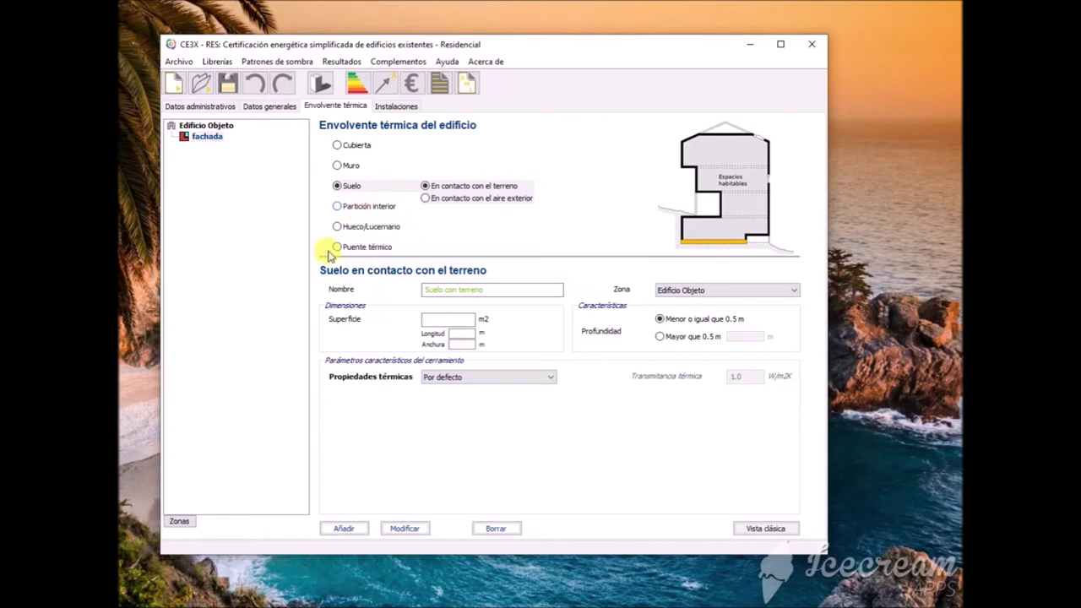
left_click(343, 210)
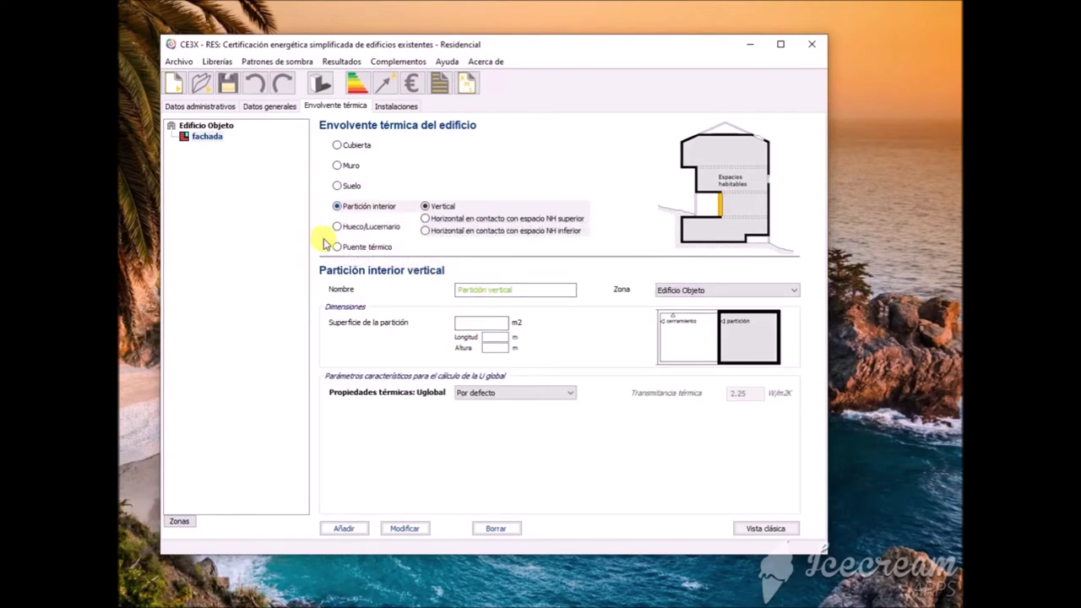
left_click(339, 228)
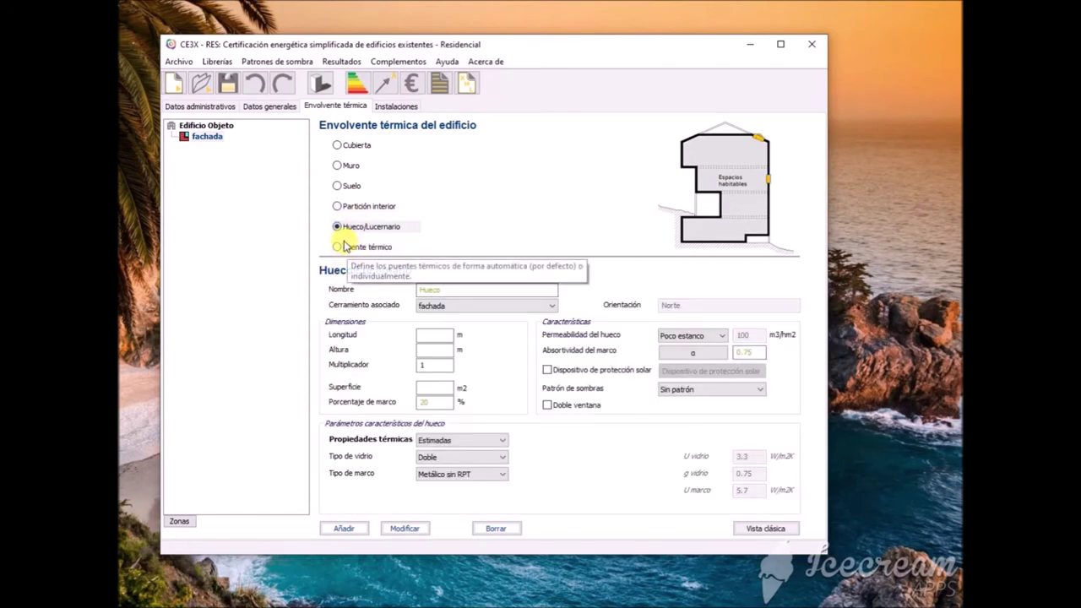
Load the default thermal bridges, excluding Encuentro de fachada con cubierta and Encuentro de fachada con solera
left_click(340, 248)
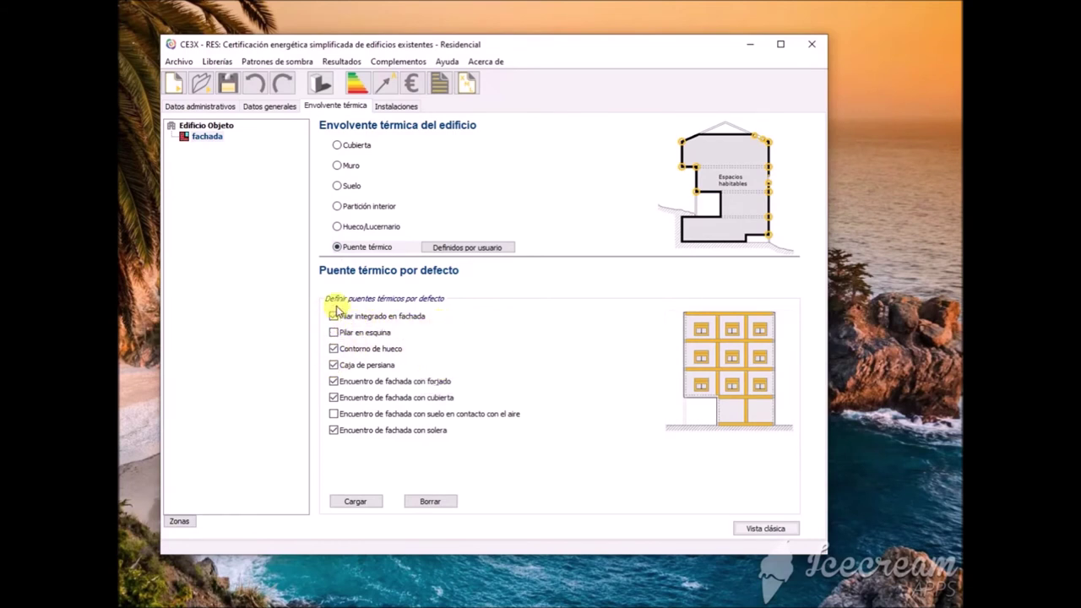
left_click(334, 398)
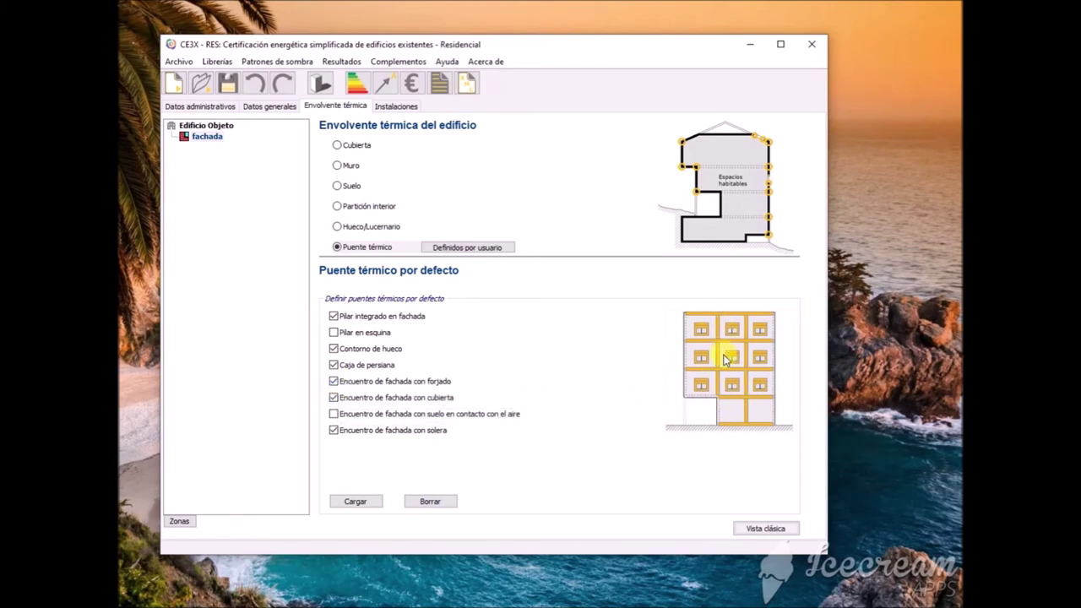
left_click(333, 316)
left_click(334, 317)
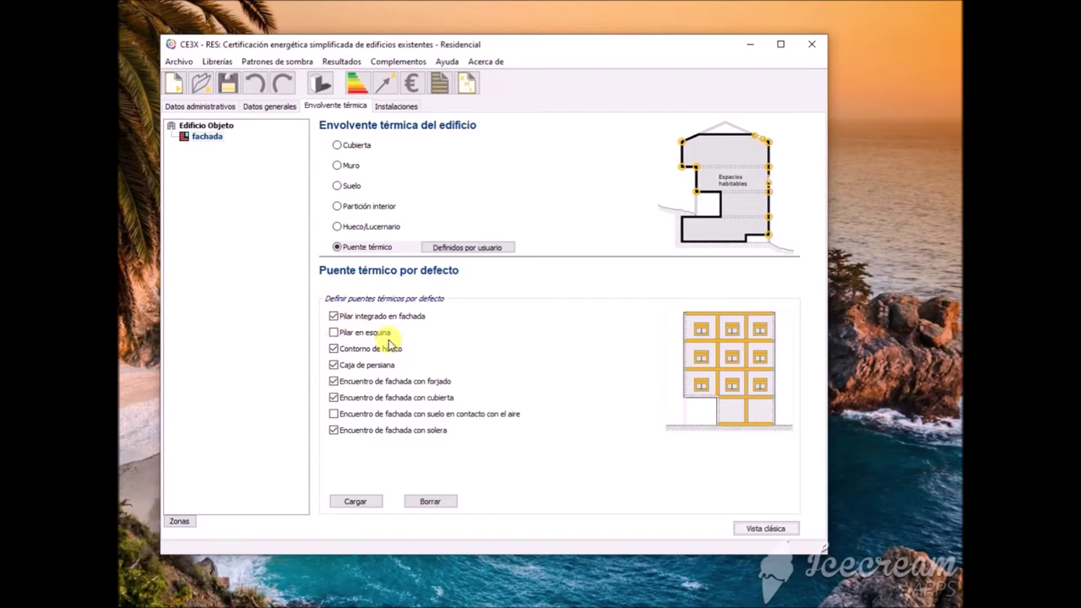
left_click(334, 349)
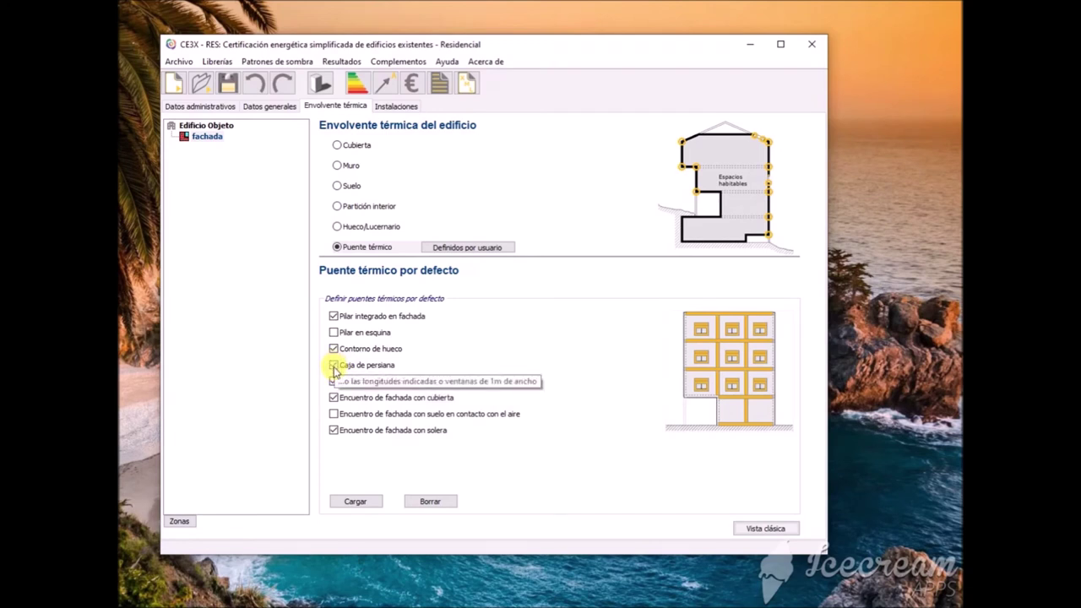
left_click(334, 412)
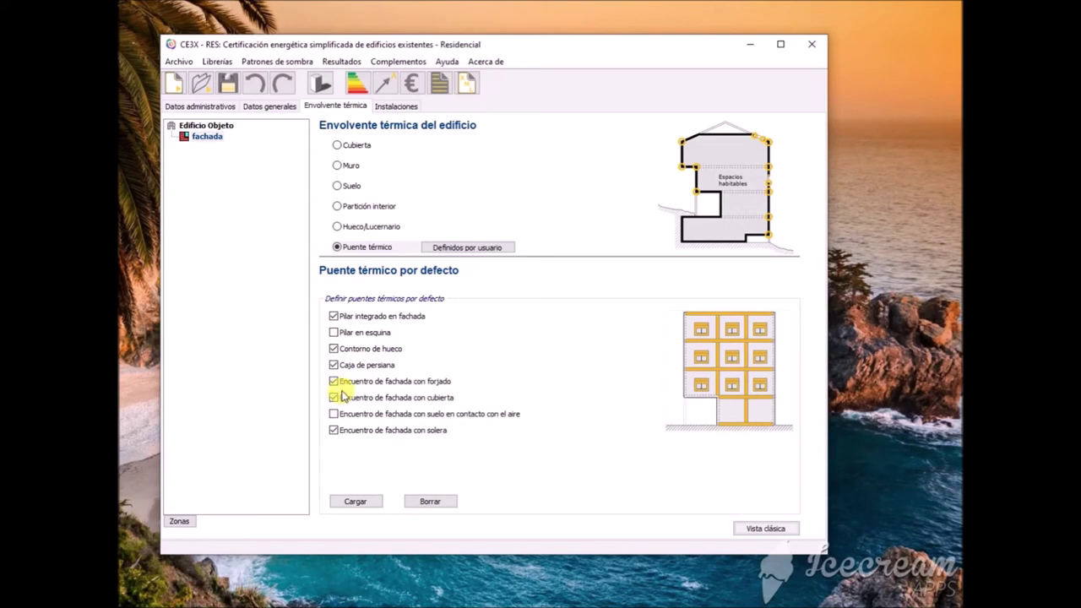
left_click(334, 382)
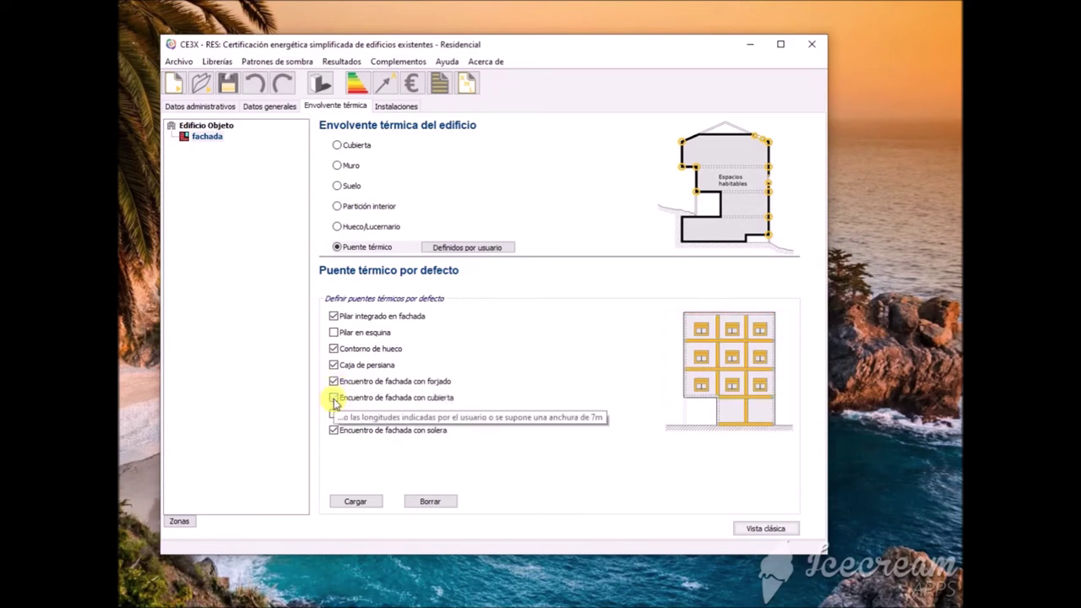
left_click(334, 431)
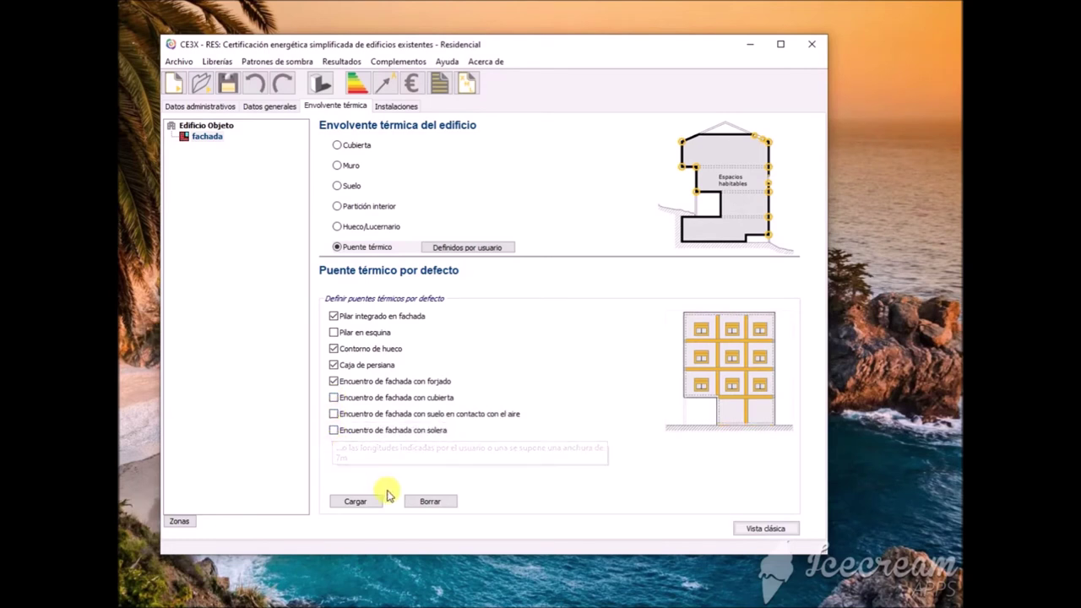
left_click(355, 501)
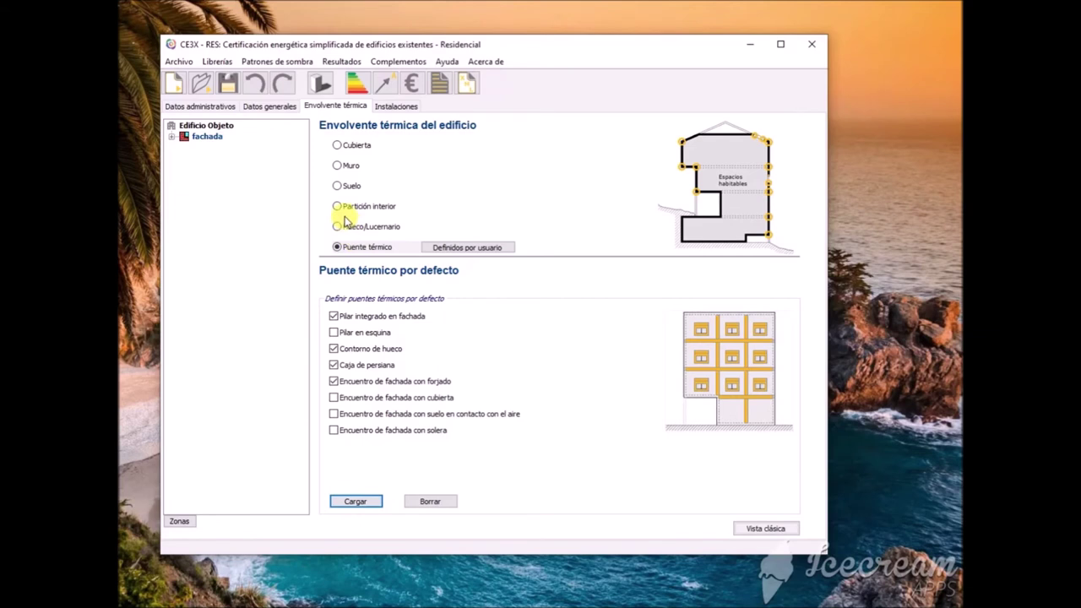
In the building installations, choose an Equipo mixto de calefacción y ACS with Caldera Condensación as generator type
left_click(397, 108)
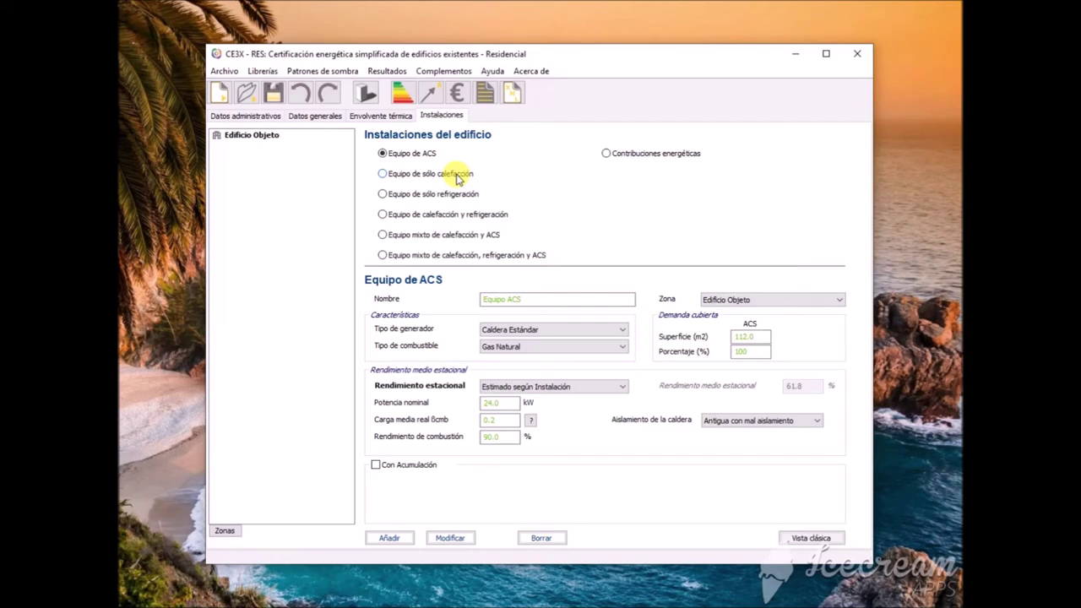
left_click(382, 234)
left_click(529, 330)
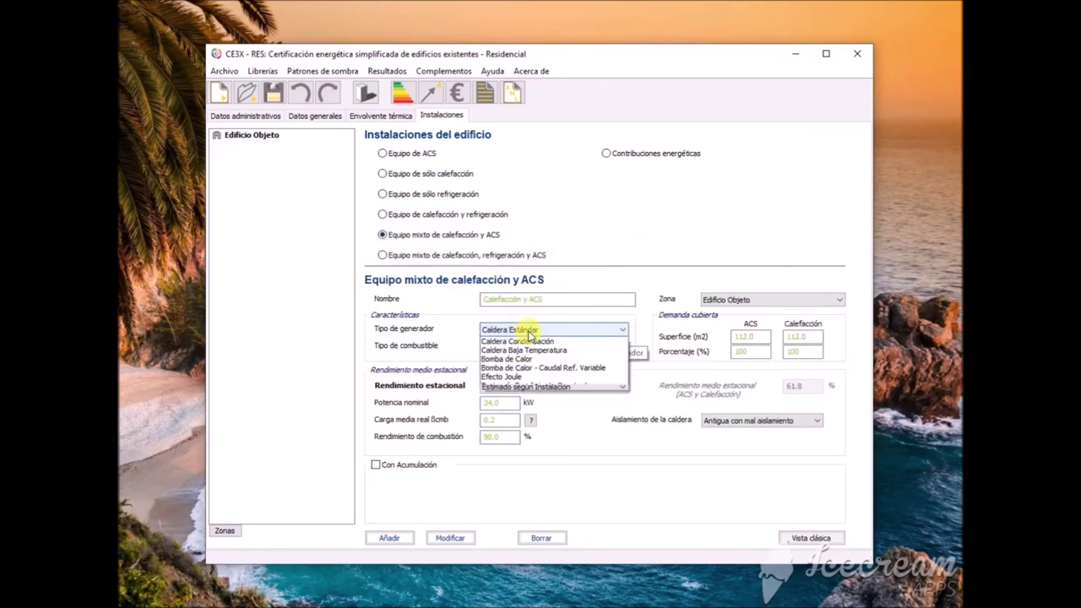
left_click(588, 348)
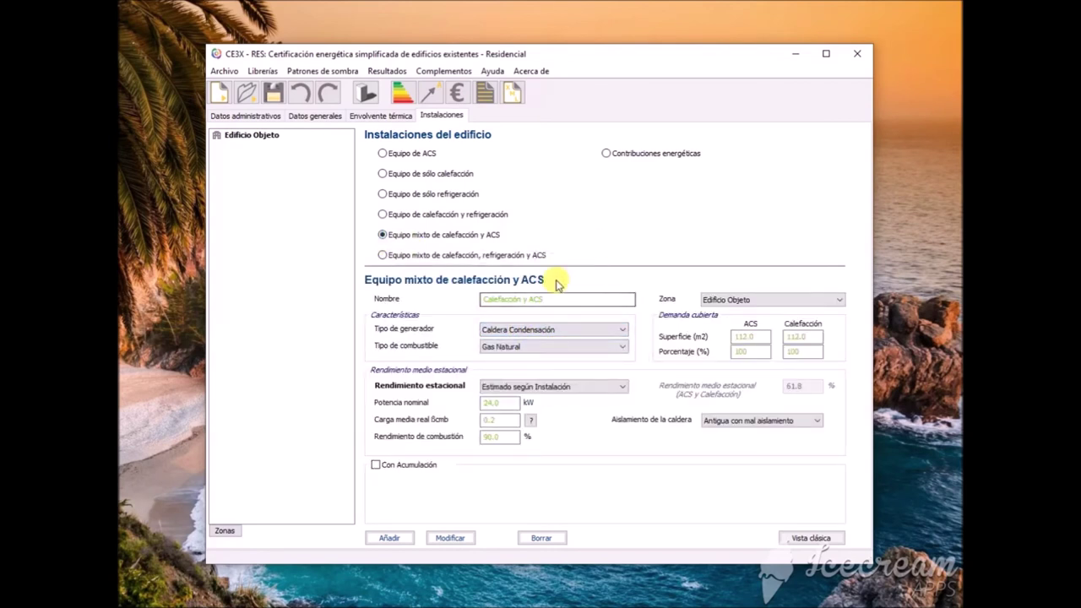
Set the boiler's nominal power to 25.0 kW and combustion efficiency to 95.0 %, with Edificio Objeto as its zone
left_click(494, 403)
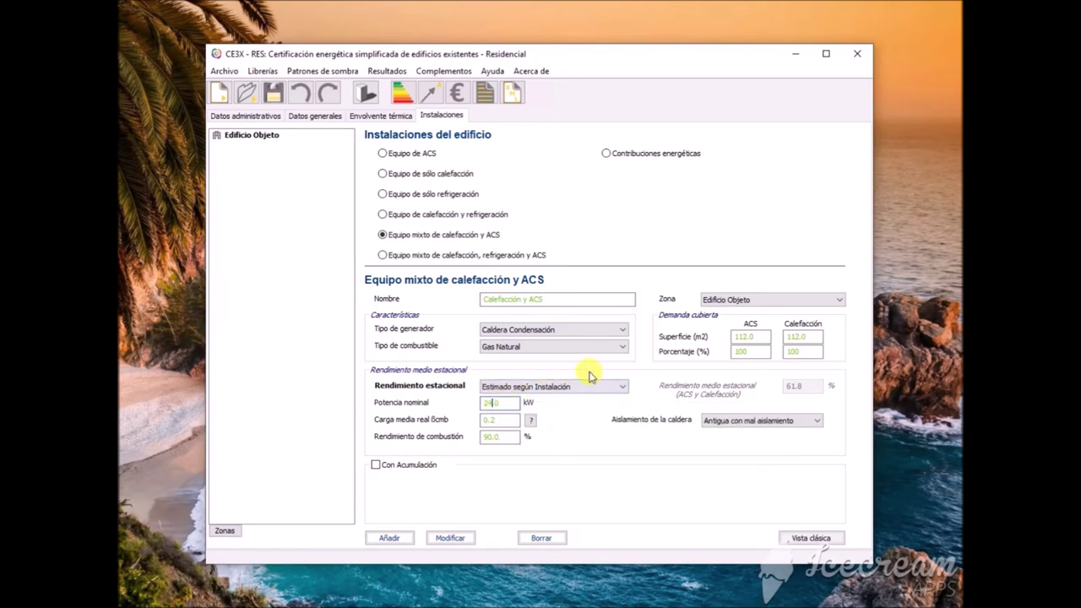
type("25.0")
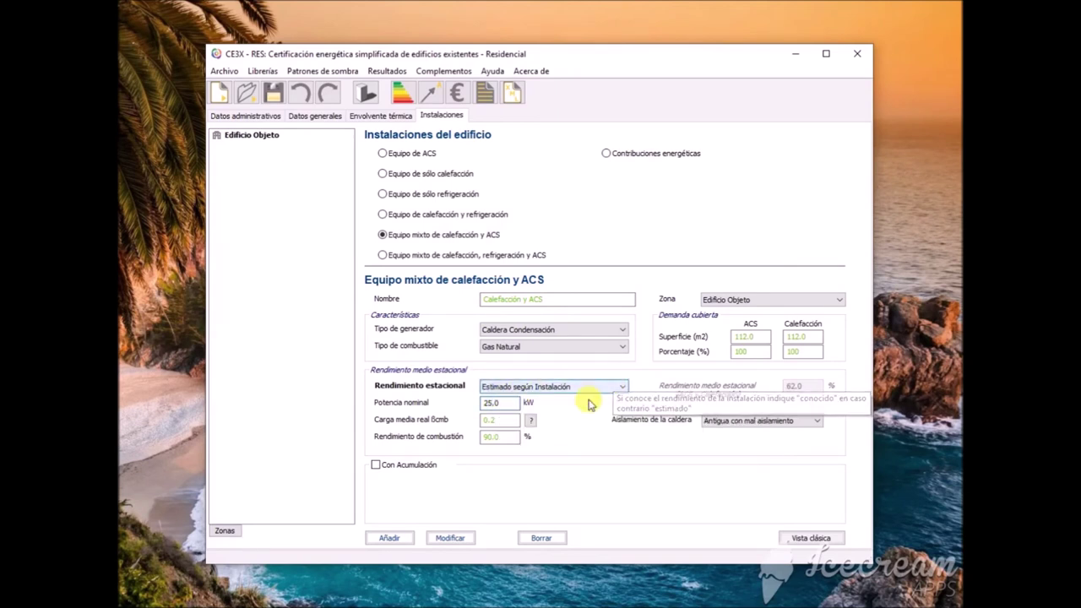
left_click(517, 438)
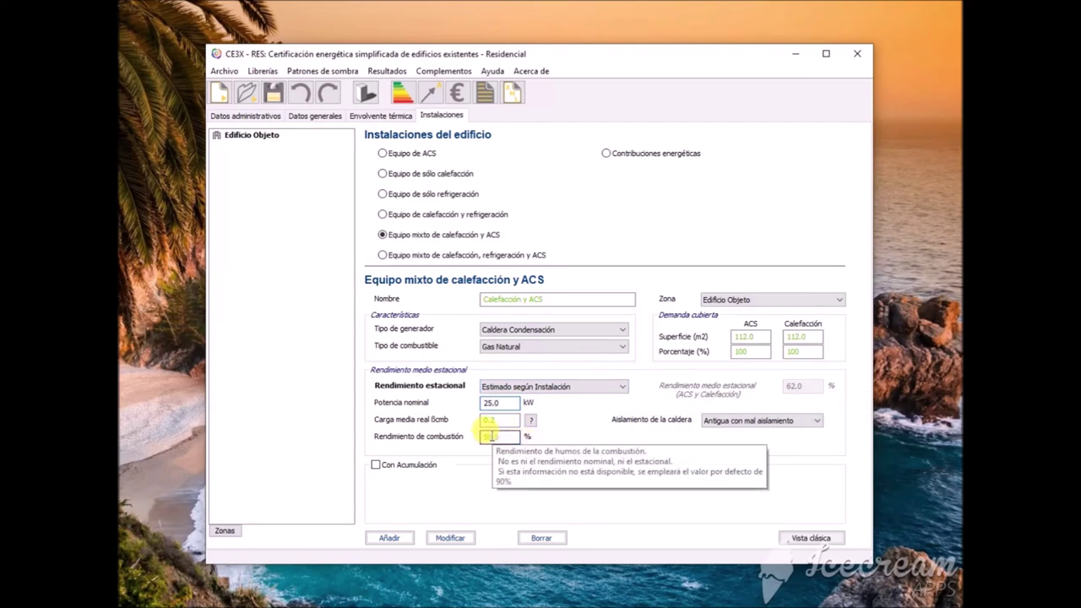
type("95")
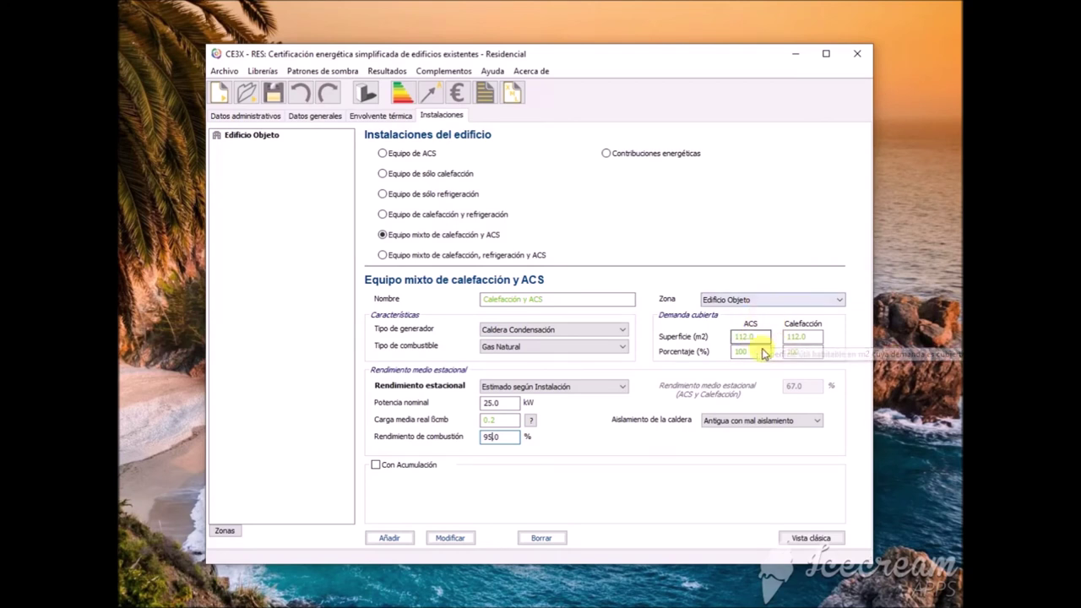
left_click(781, 300)
left_click(781, 309)
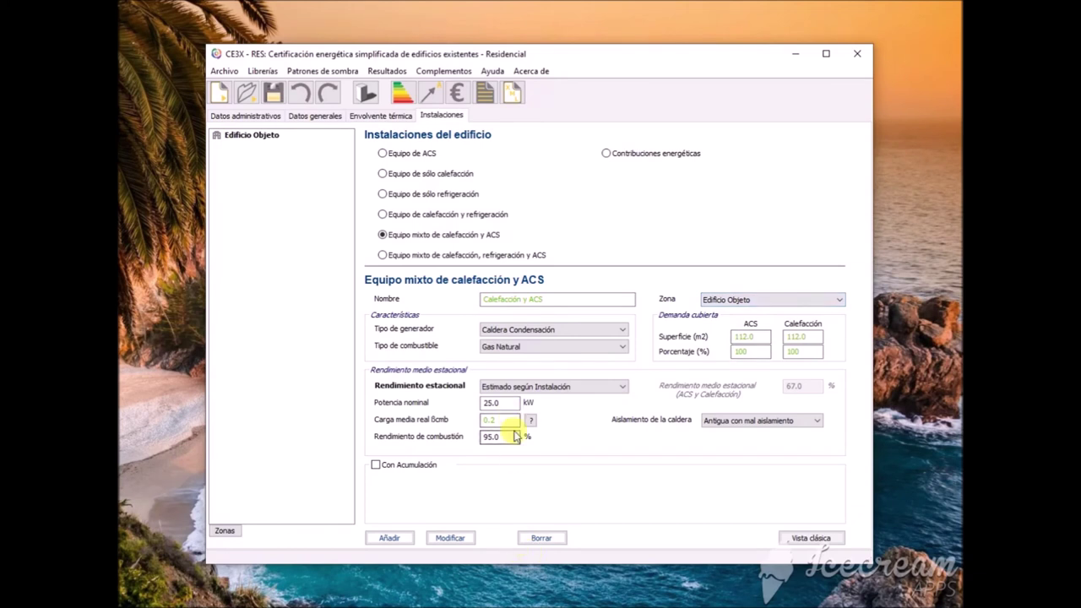
Add the mixed heating and ACS boiler to the building, and define a cooling-only equipment named aire 1 with age Posterior a 2013
left_click(390, 537)
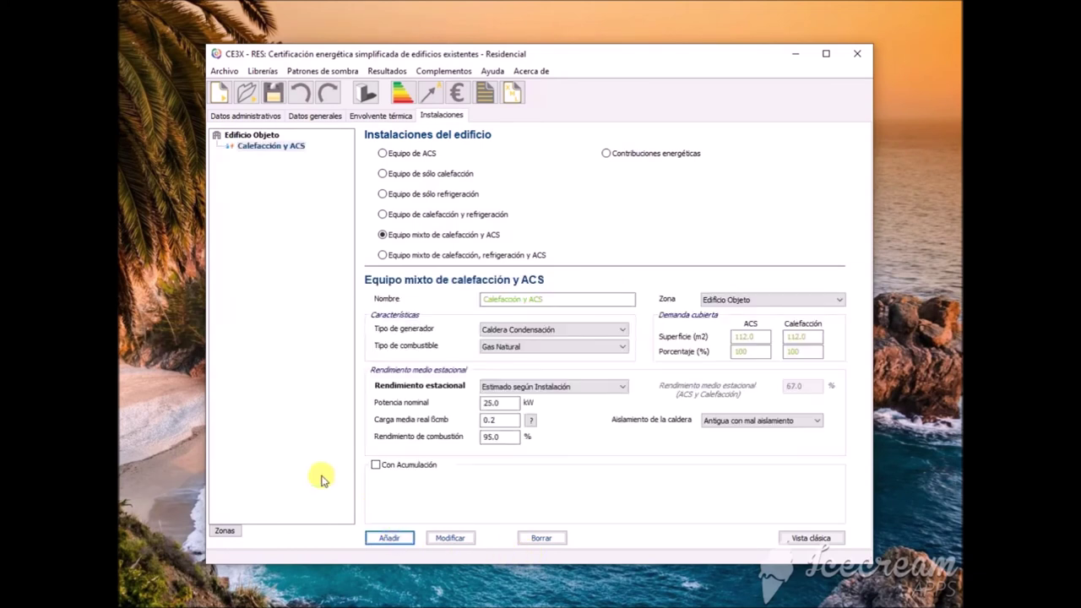
left_click(385, 196)
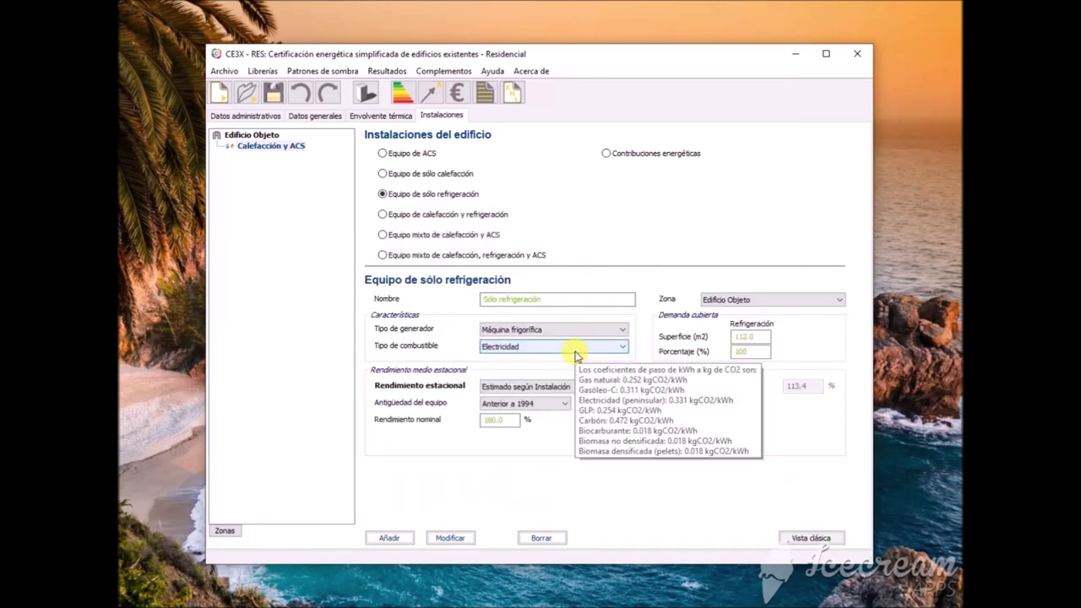
left_click_drag(557, 299, 428, 299)
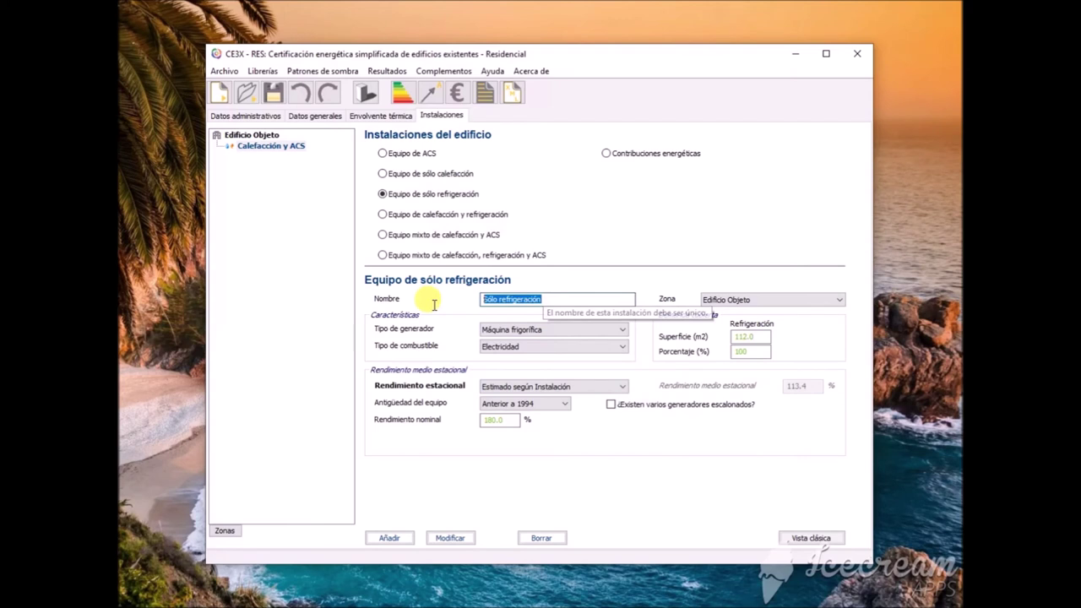
type("aire 1")
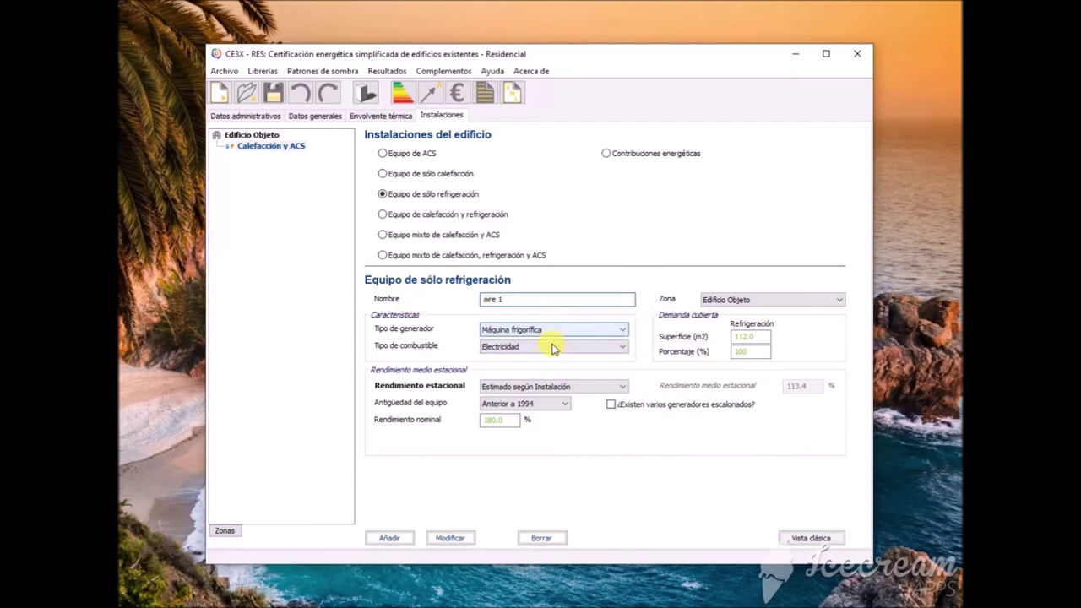
left_click(547, 404)
left_click(544, 420)
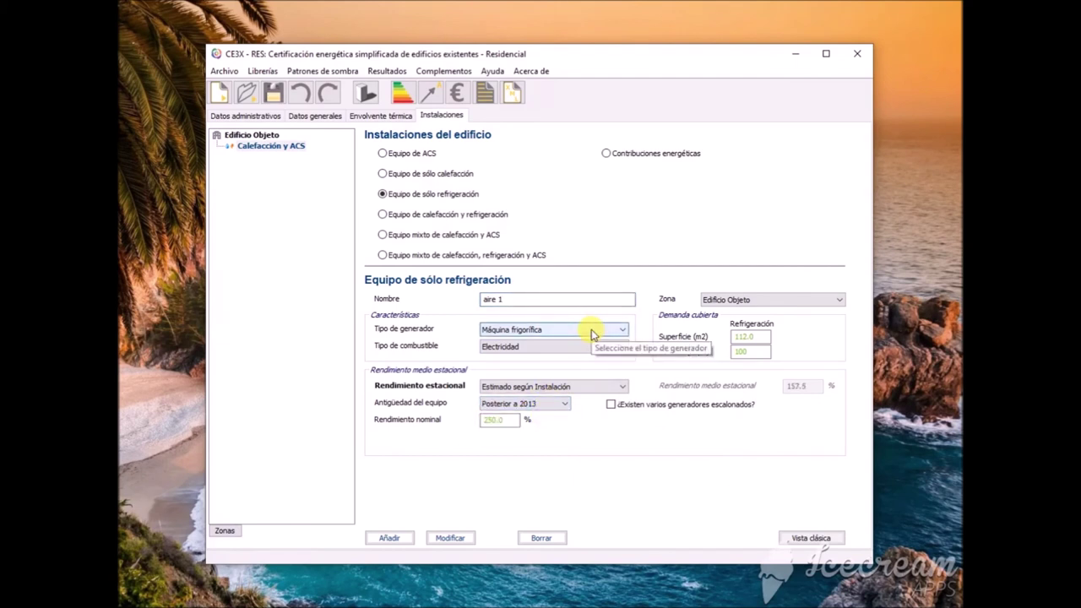
Set the cooling area covered by aire 1 to 22.4 m² and add the equipment to the building
double_click(747, 336)
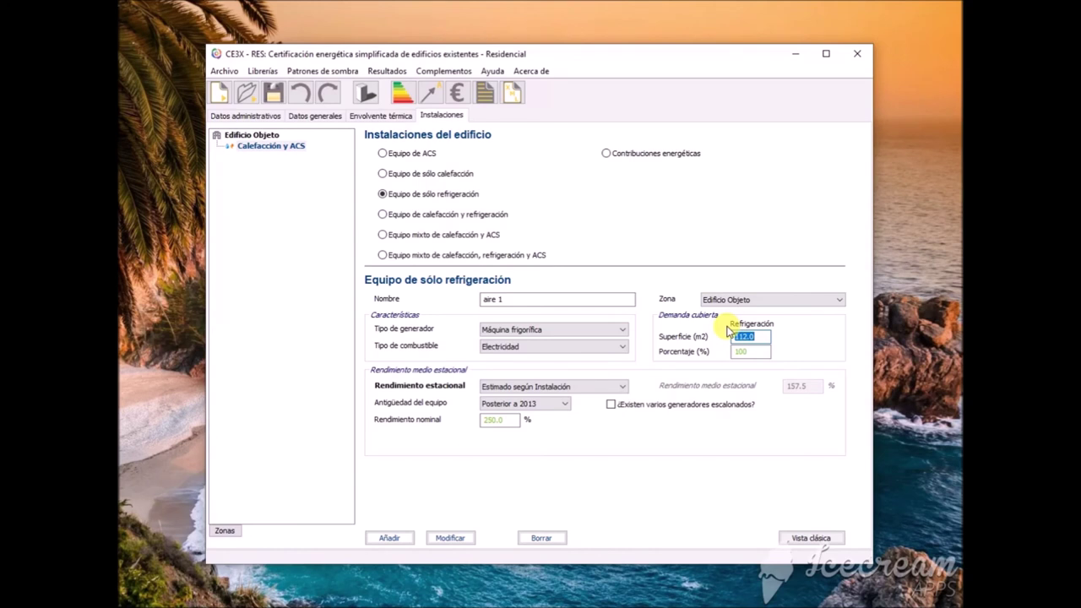
type("22.4")
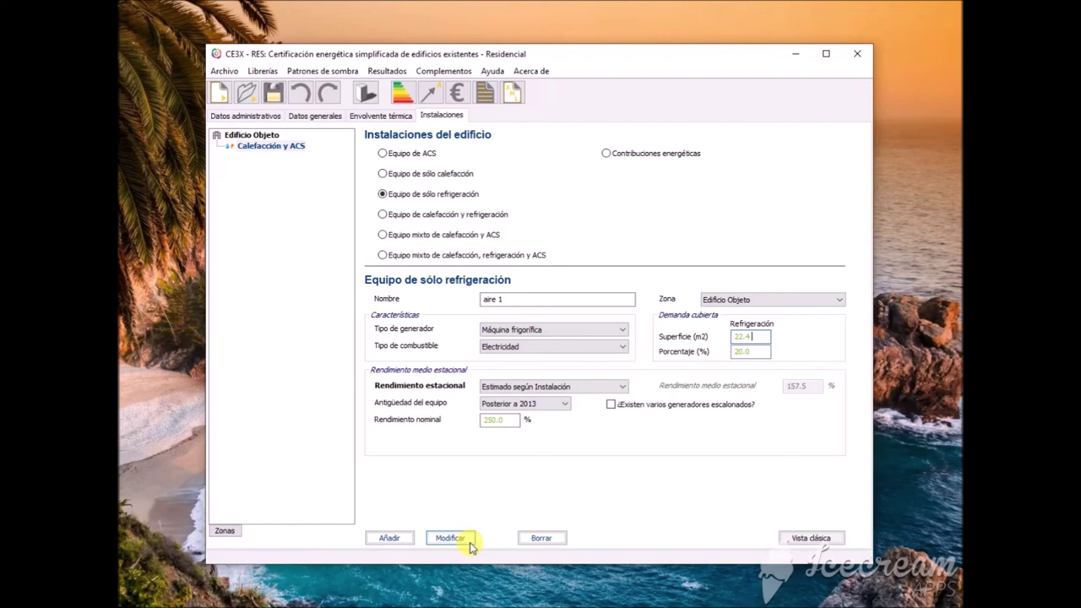
left_click(390, 541)
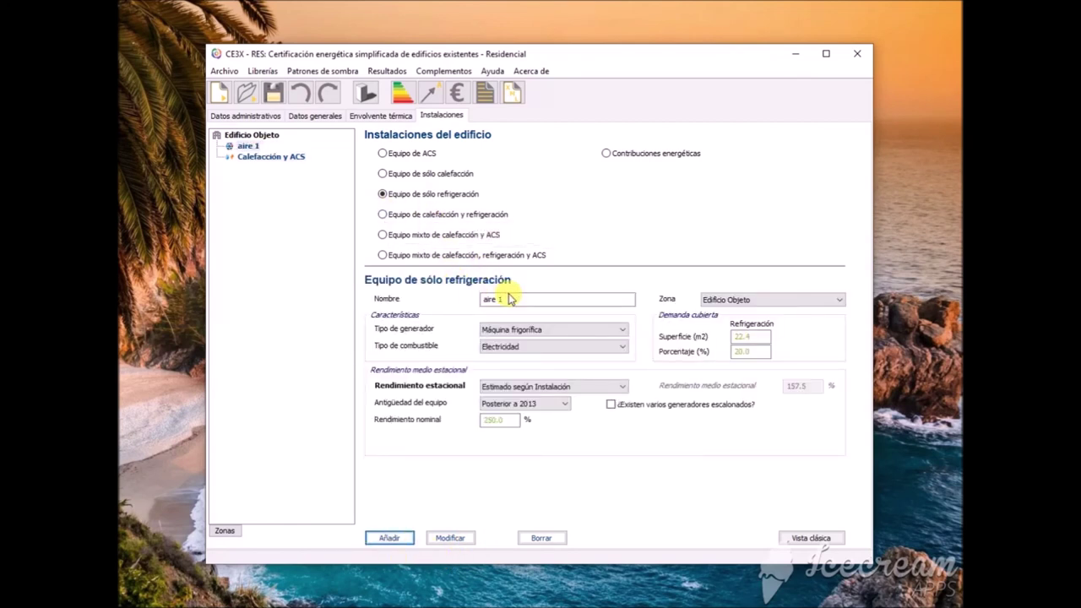
Add a second cooling-only equipment named aire 2 with the same characteristics and a covered cooling area of 12.42 m²
left_click_drag(495, 299, 511, 298)
key("BackSpace")
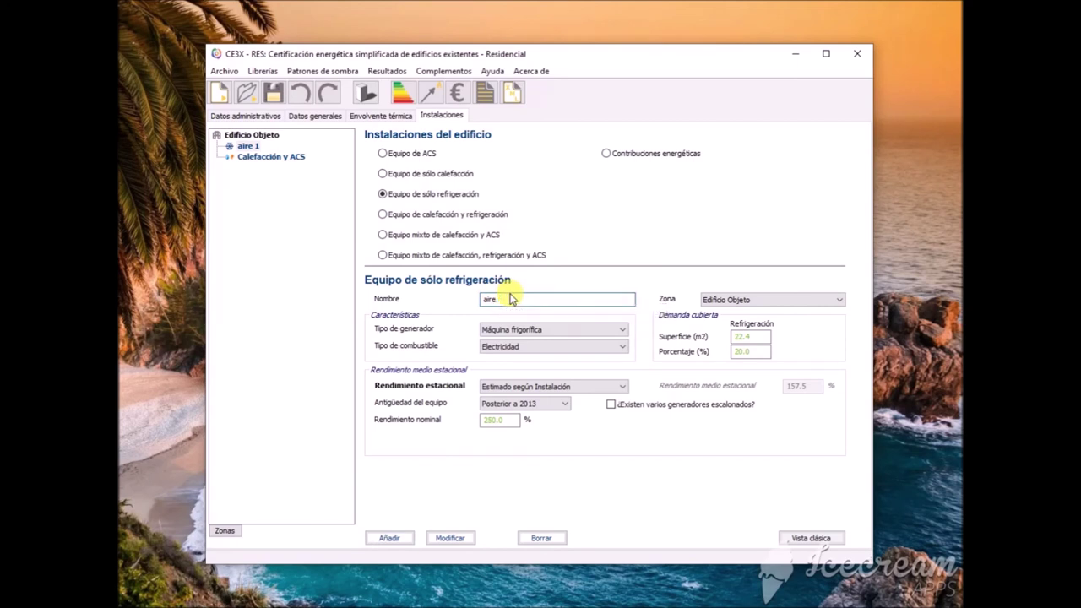
type("2")
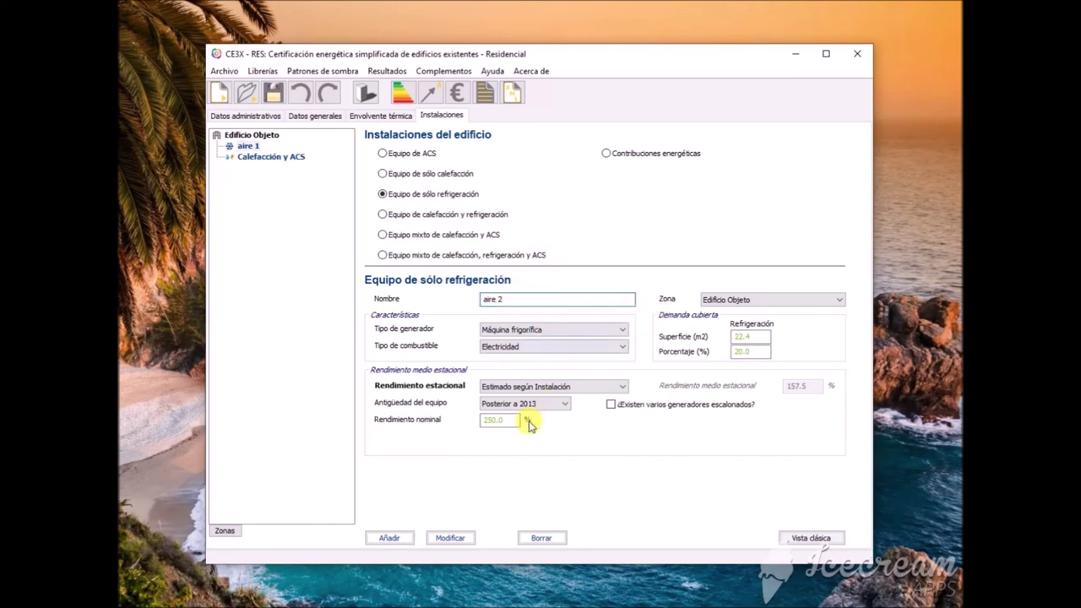
left_click(760, 337)
type("12,42")
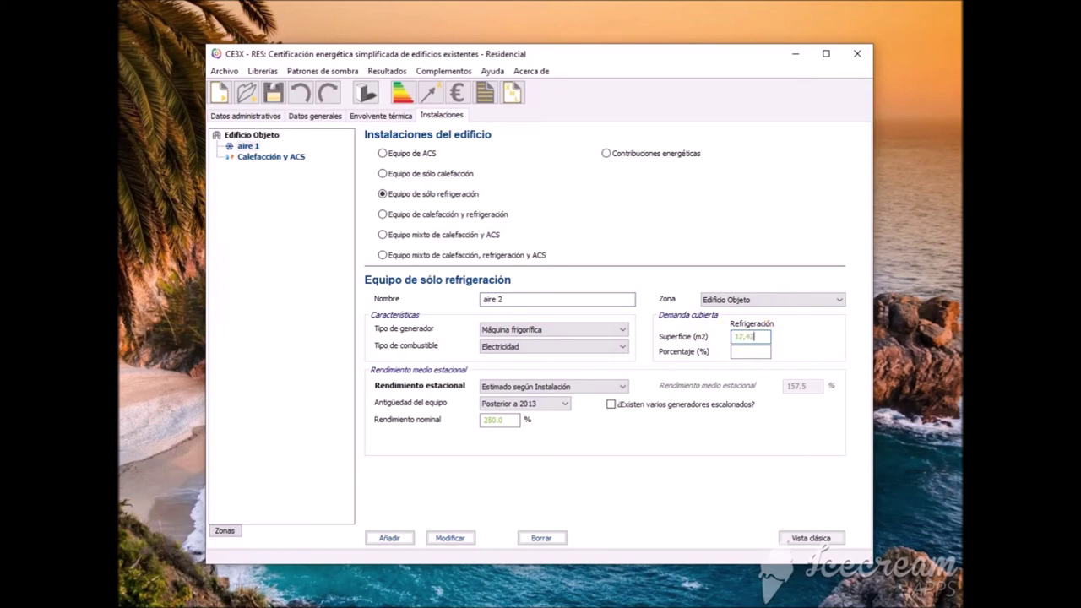
key("Tab")
left_click(749, 337)
left_click(388, 537)
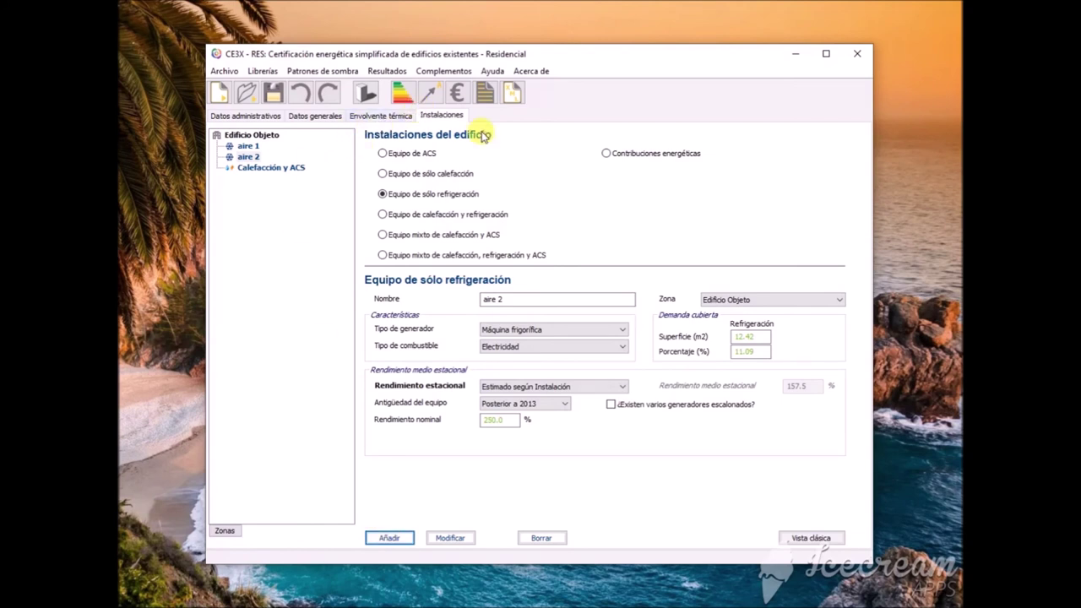
Run the energy rating of the project
left_click(409, 97)
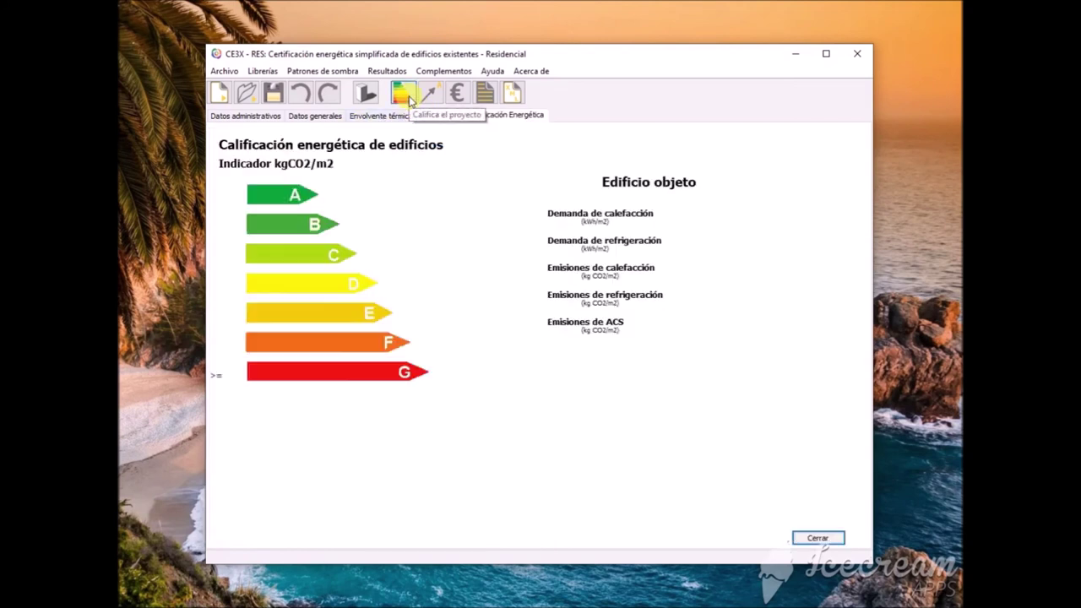